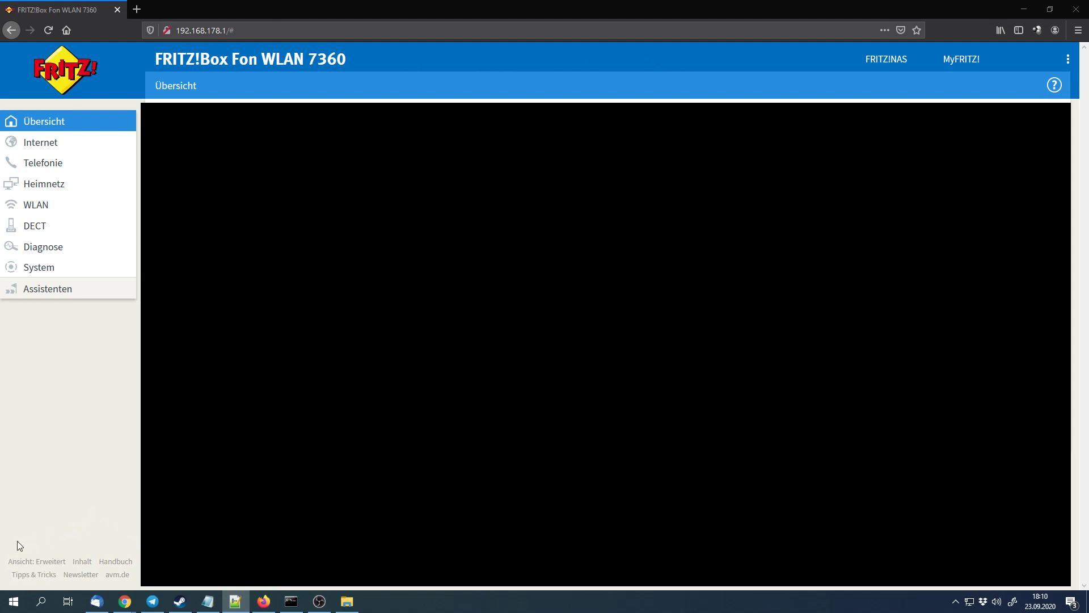
Open the Speicher (NAS) settings page of the Heimnetz section
click(50, 493)
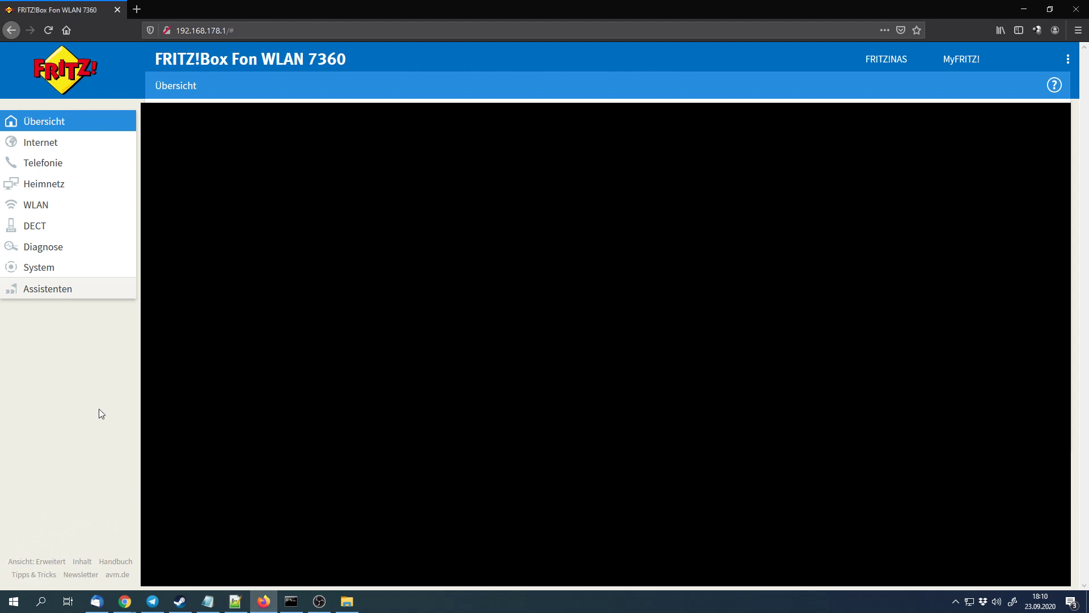
click(63, 185)
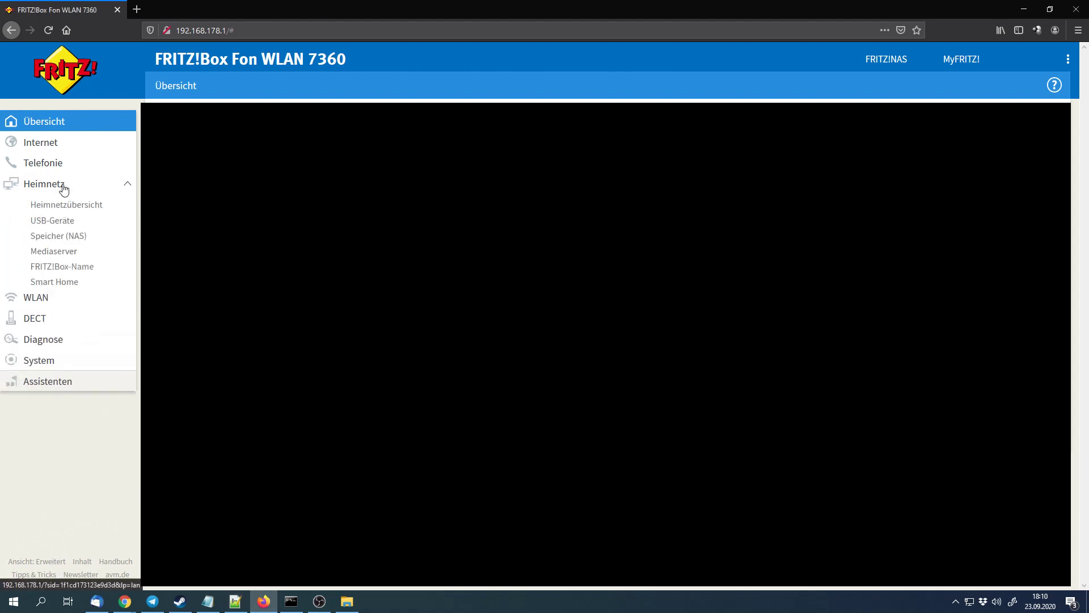
click(73, 252)
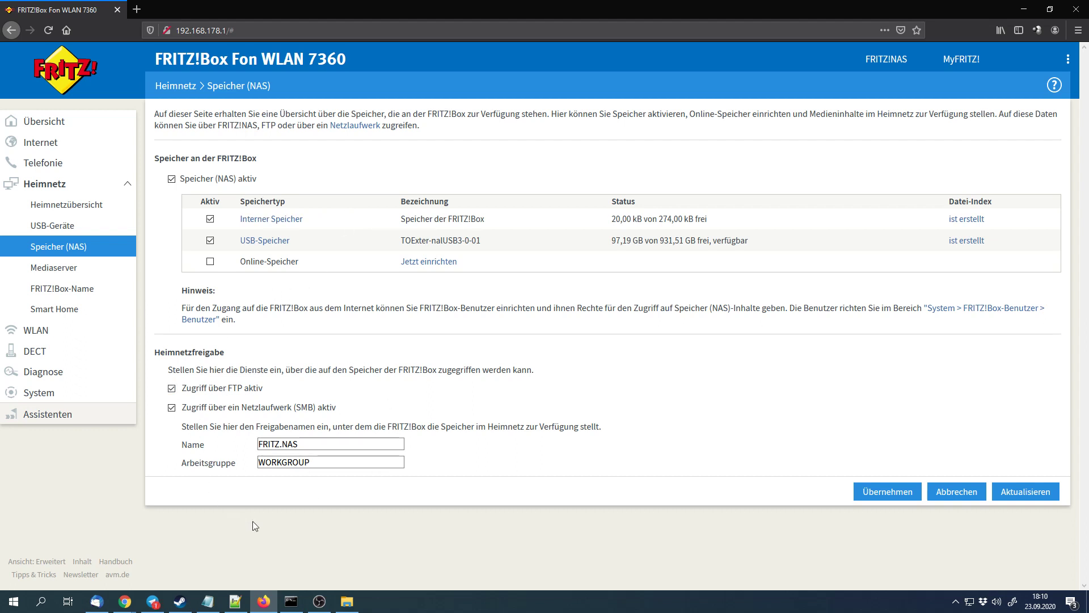
right_click(204, 384)
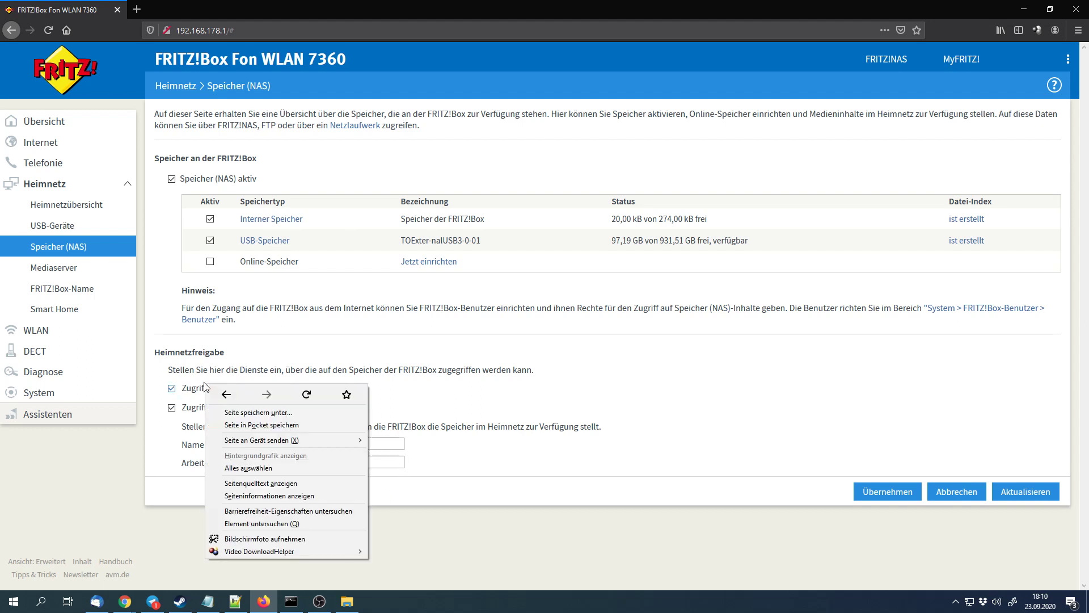
key(Escape)
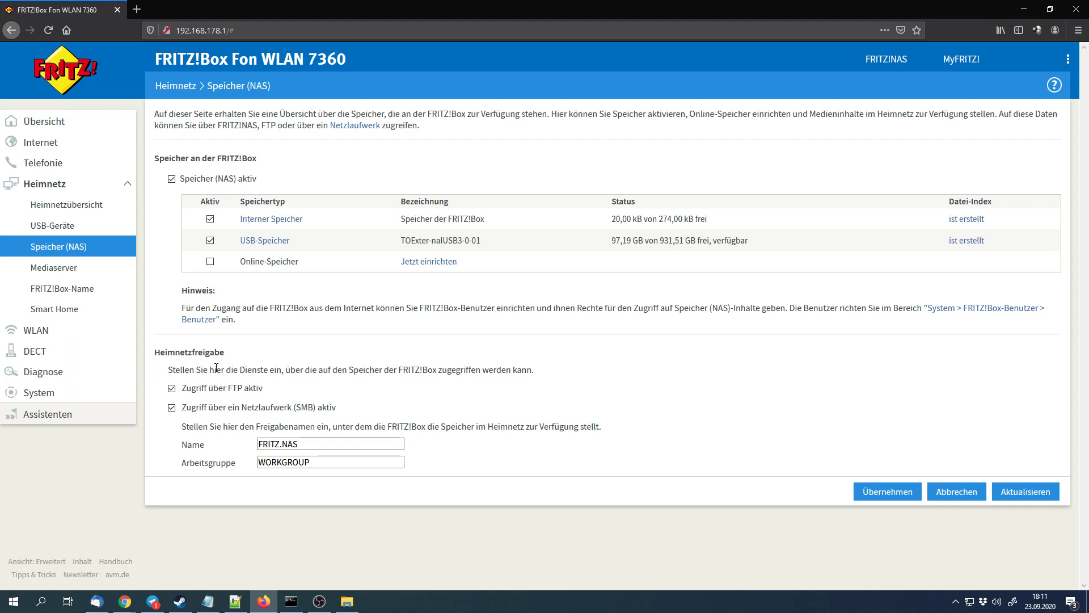
Open ftp://192.168.178.1 in a new browser tab and cancel the login request
click(137, 9)
text(ftp://)
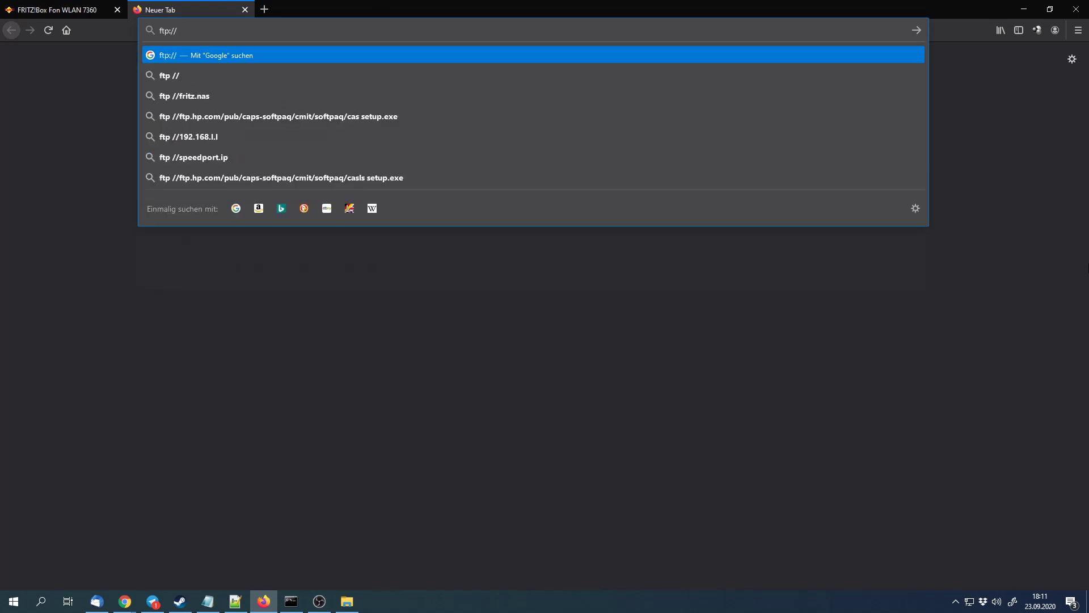
key(Down)
key(Down)
key(Down)
key(Down)
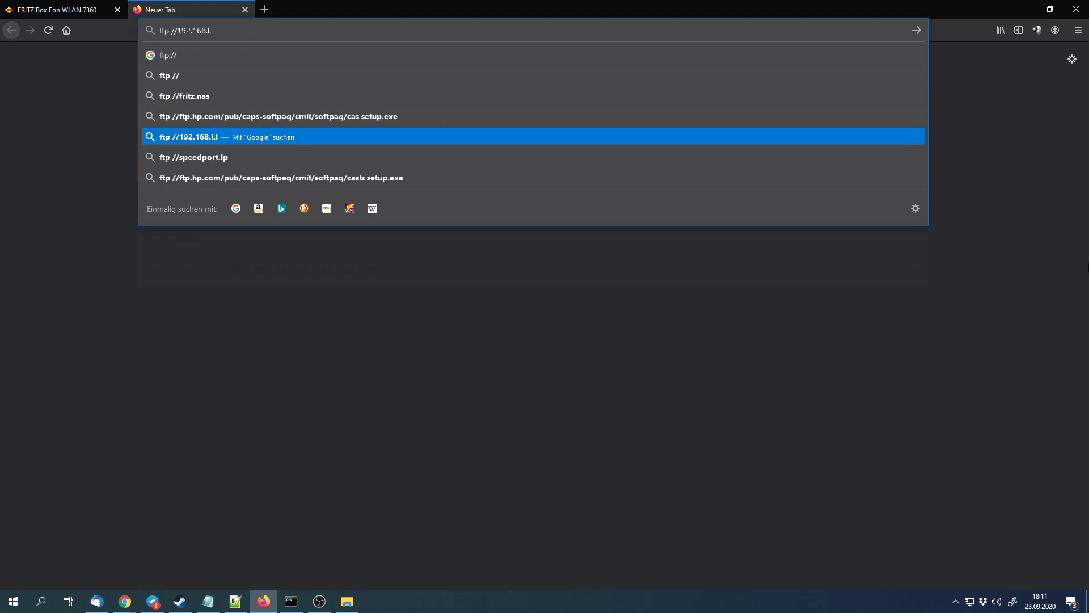
key(Return)
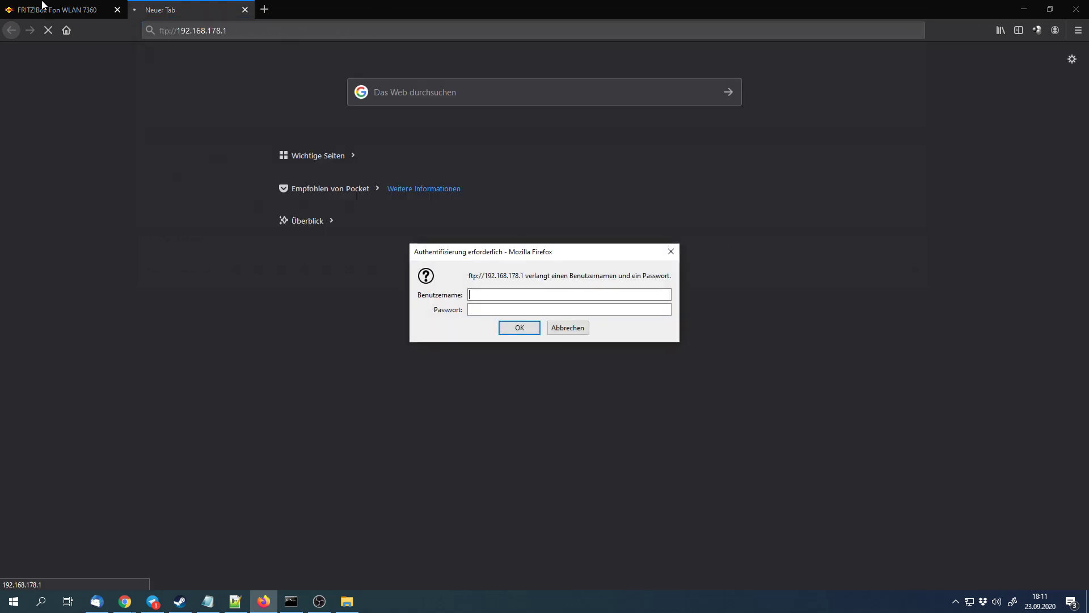
click(569, 329)
View the router's FRITZ!Box-Benutzer page from the storage settings and return to Speicher (NAS)
click(57, 10)
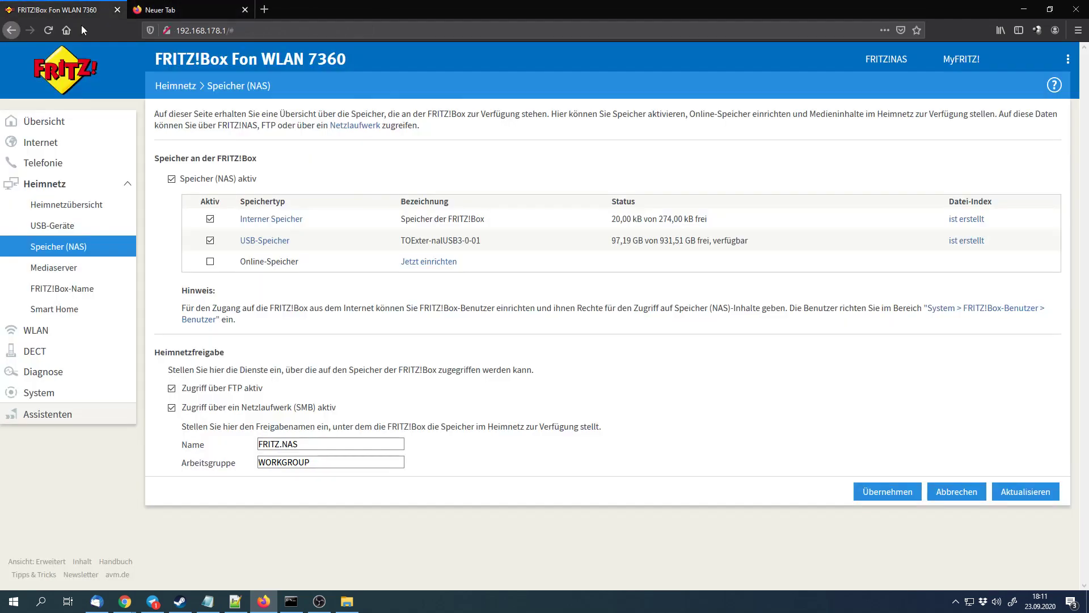
click(977, 309)
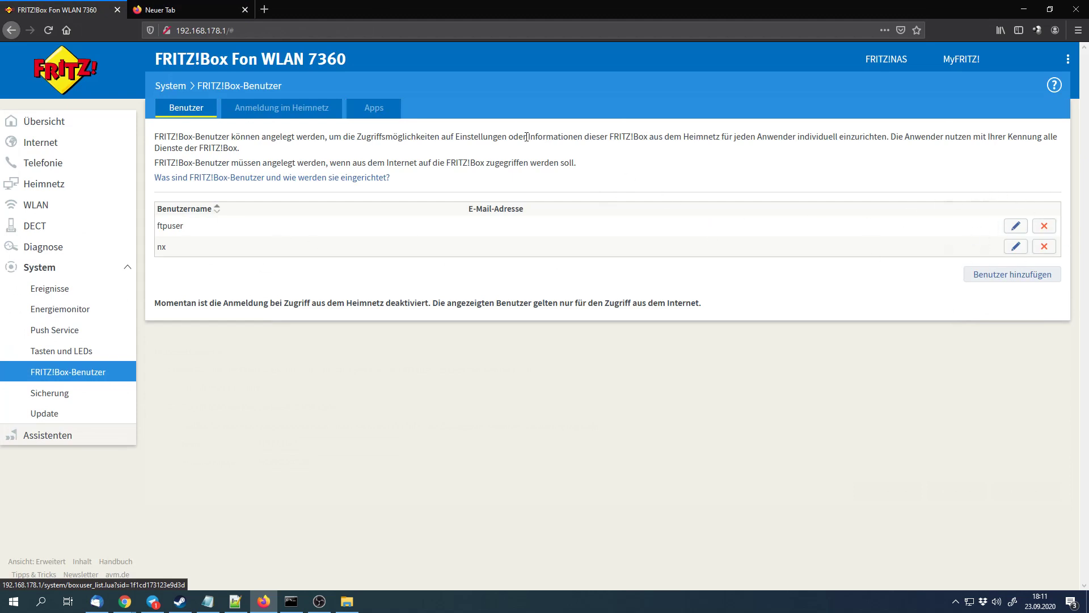
key(alt+Left)
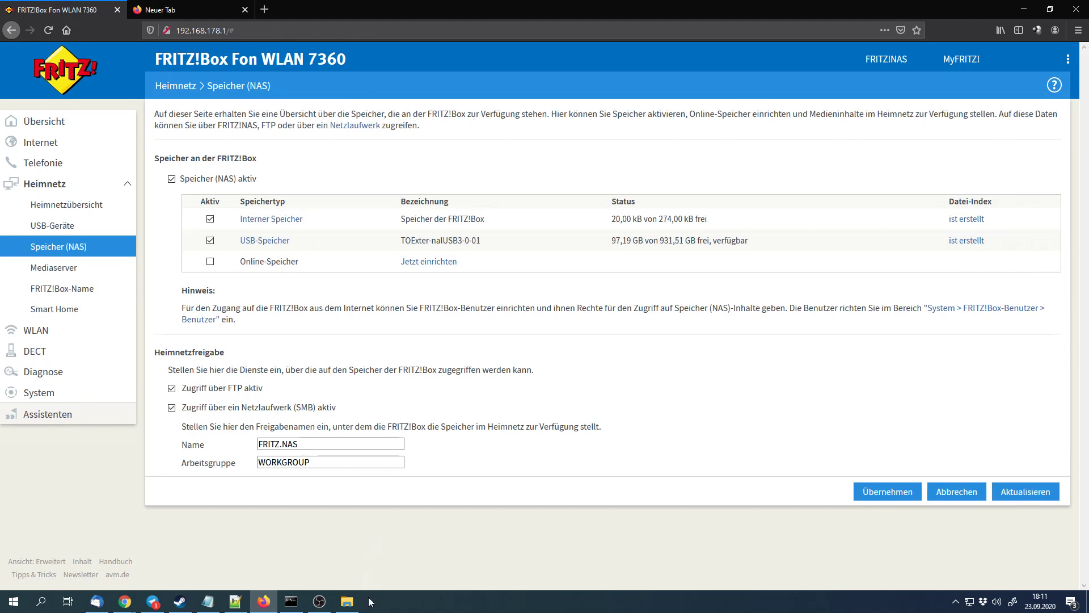
Switch to File Explorer, open the network path \\fritz.box, and cancel the credentials request
click(347, 602)
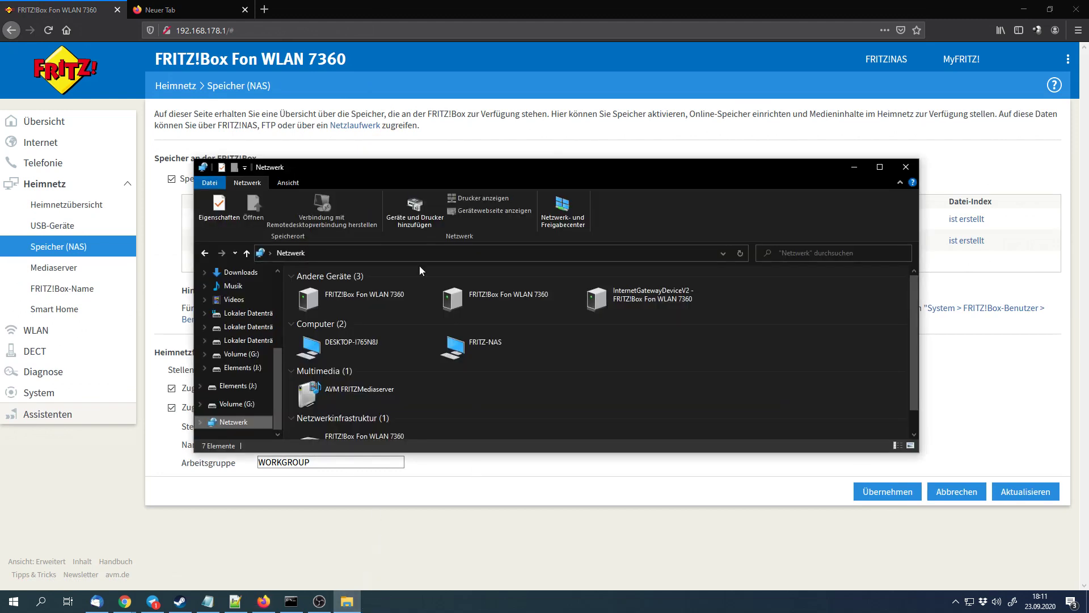
click(324, 252)
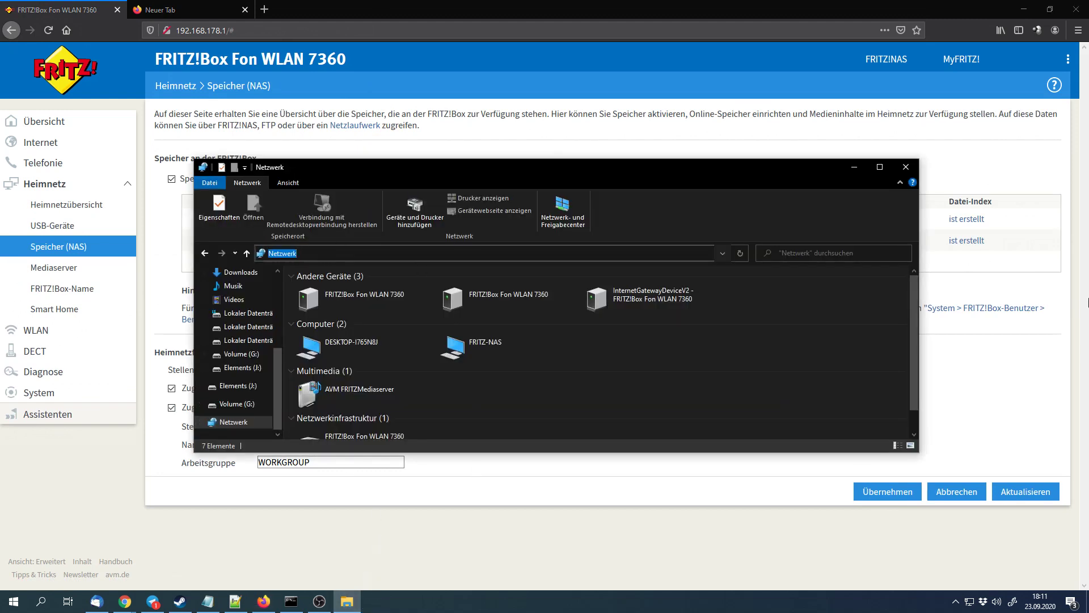
text(\\)
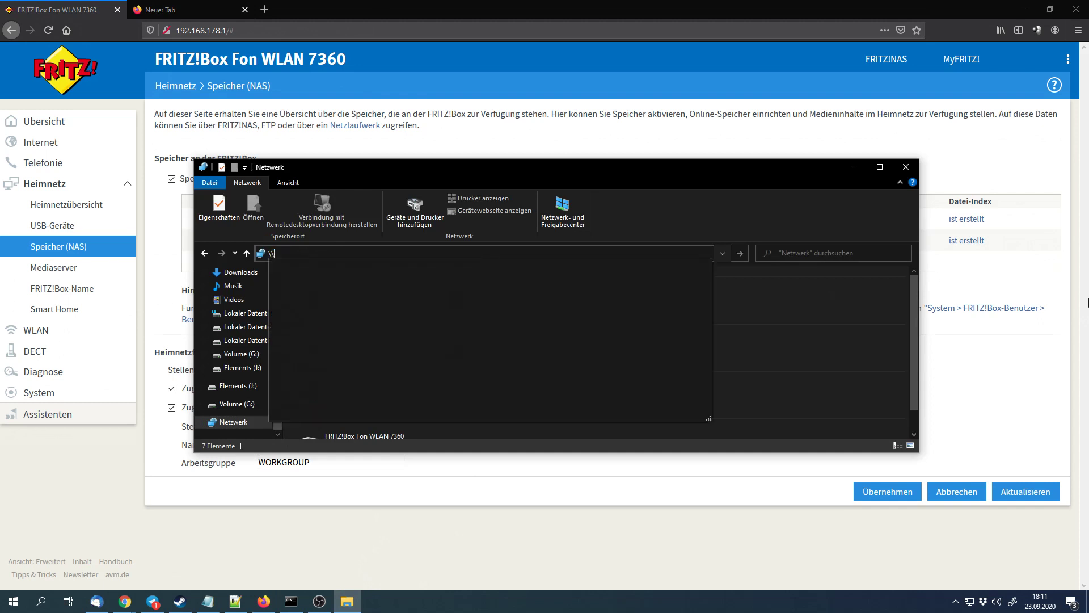
text(fritz.box)
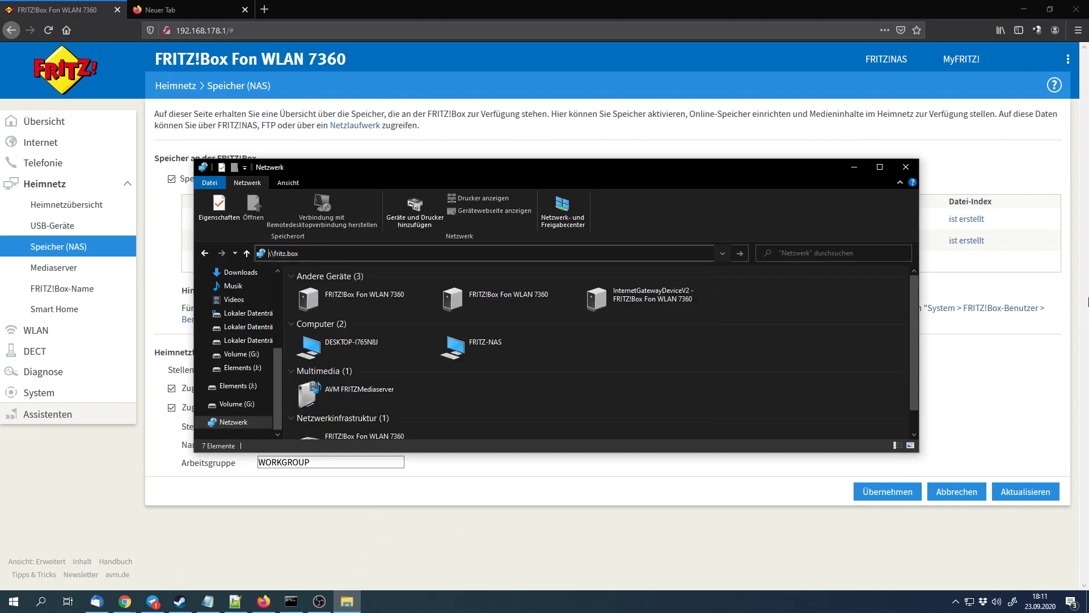
key(Return)
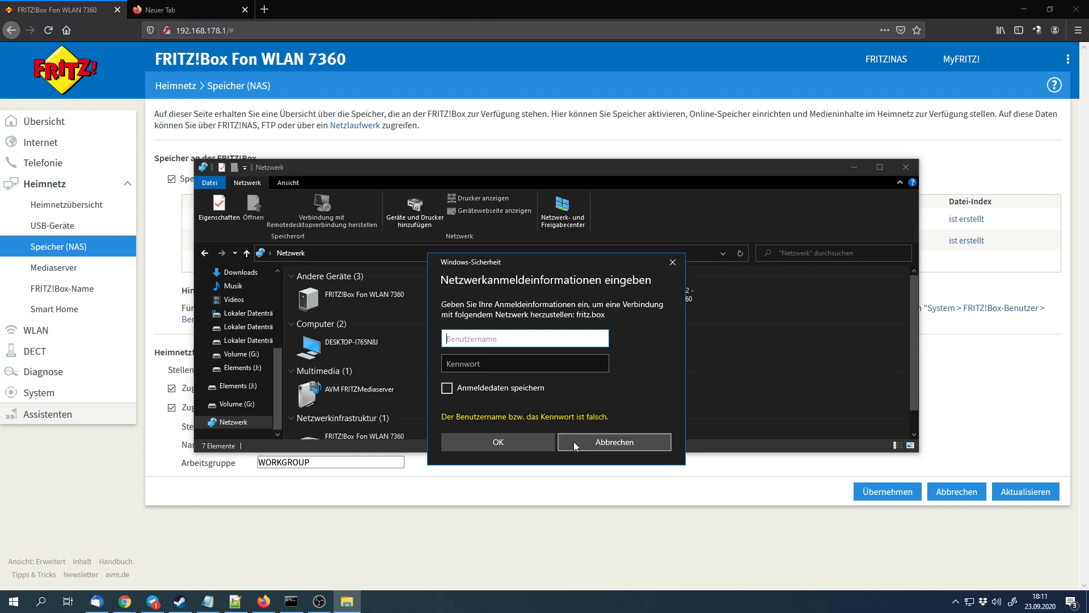
click(615, 444)
click(617, 509)
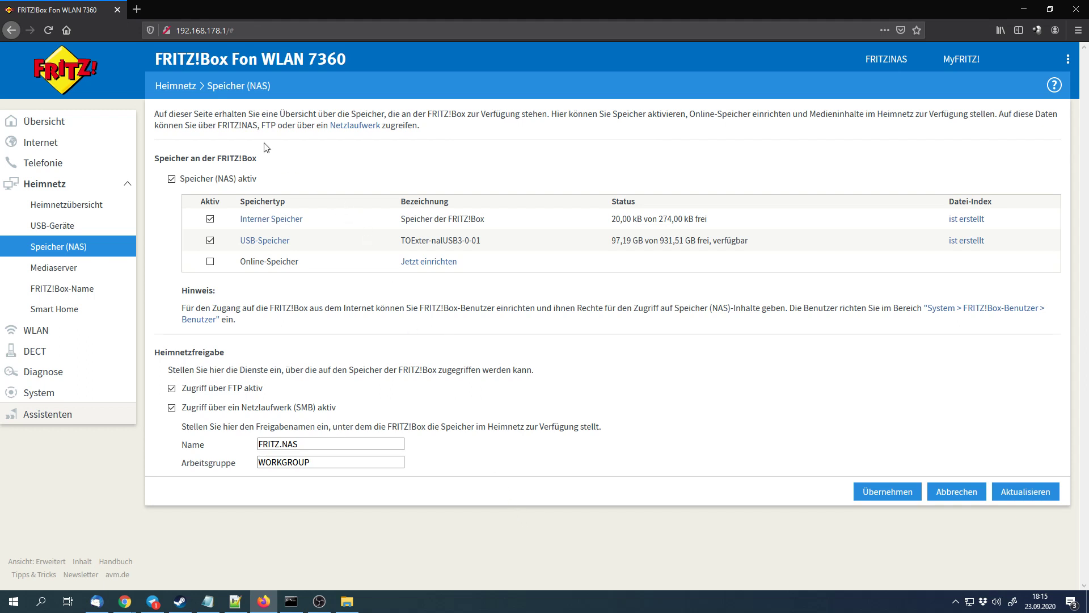
click(136, 9)
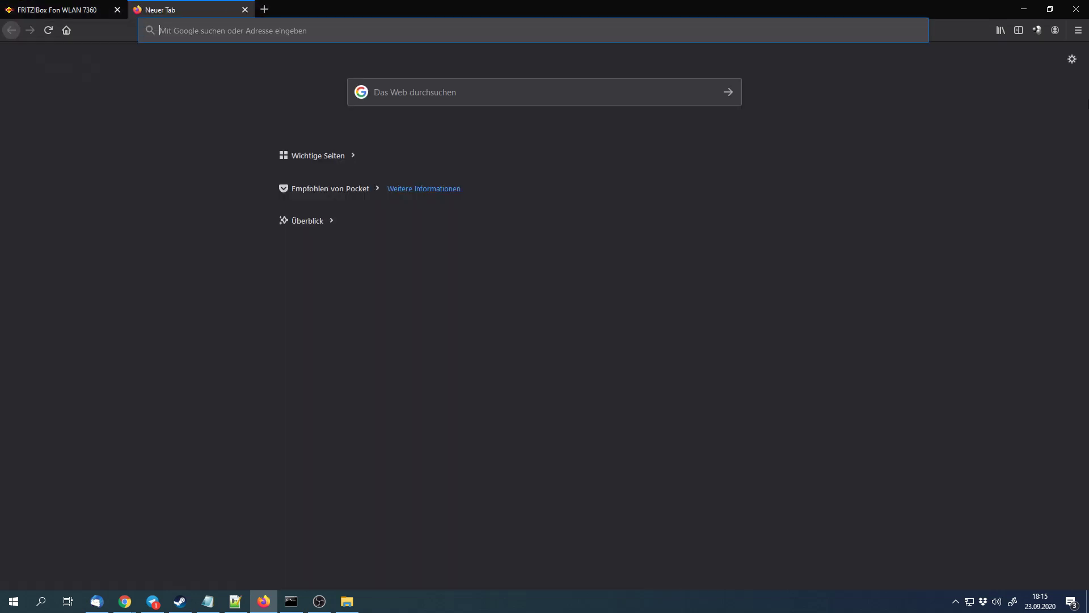
text(http://)
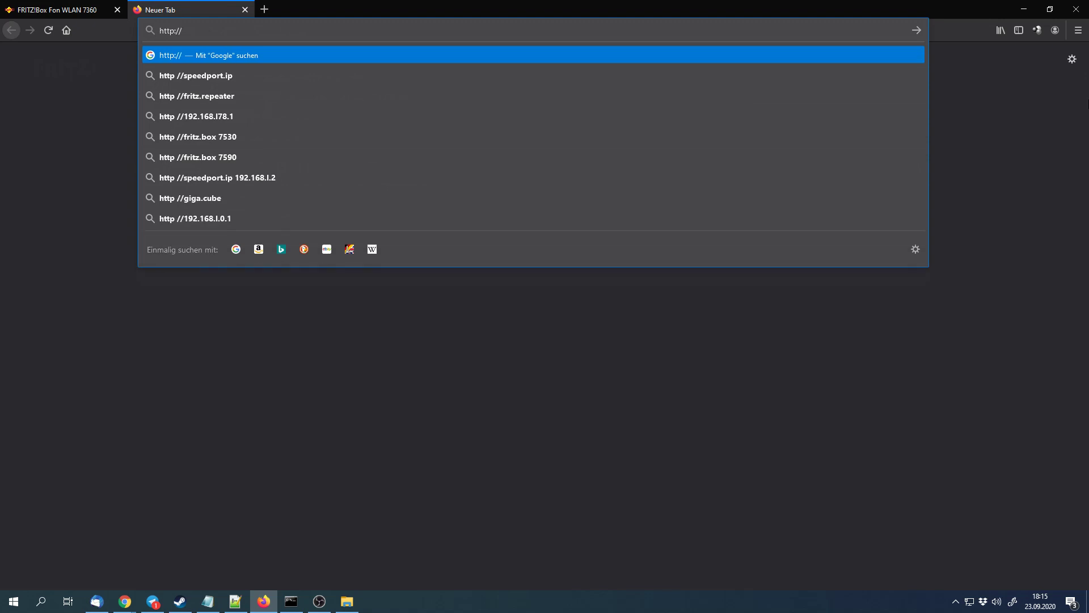
text(fritz)
key(Return)
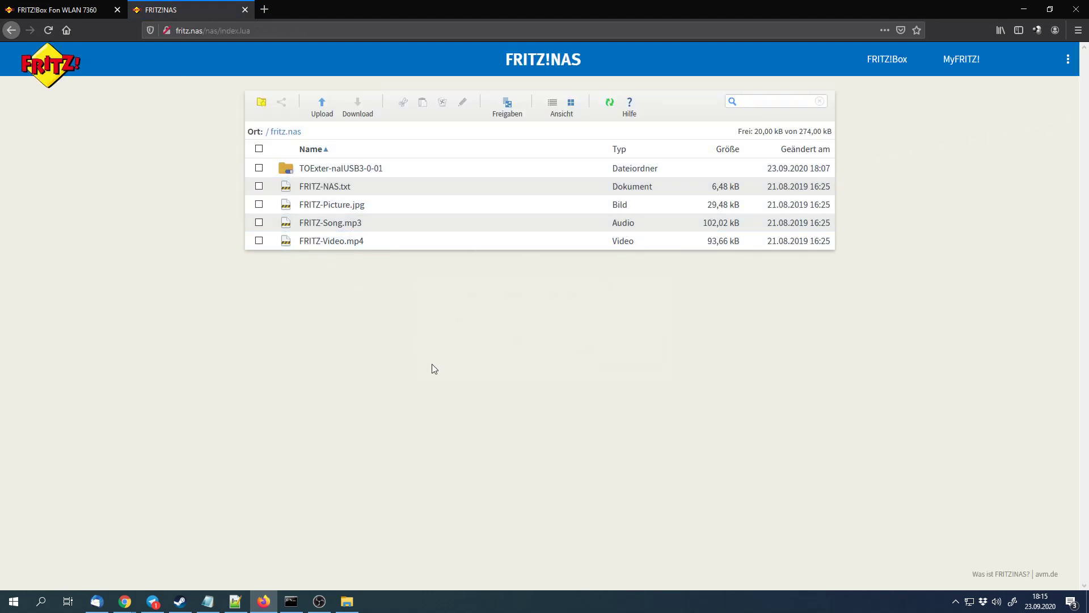
click(244, 13)
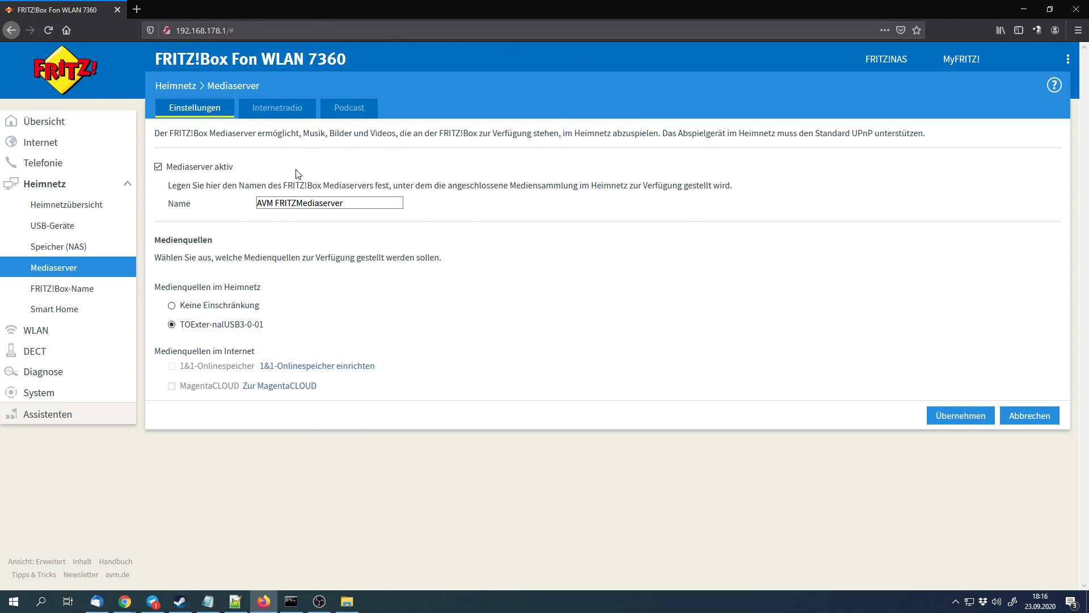
View the Mediaserver's Internetradio and Podcast pages, and return to its Einstellungen page
click(286, 109)
click(368, 114)
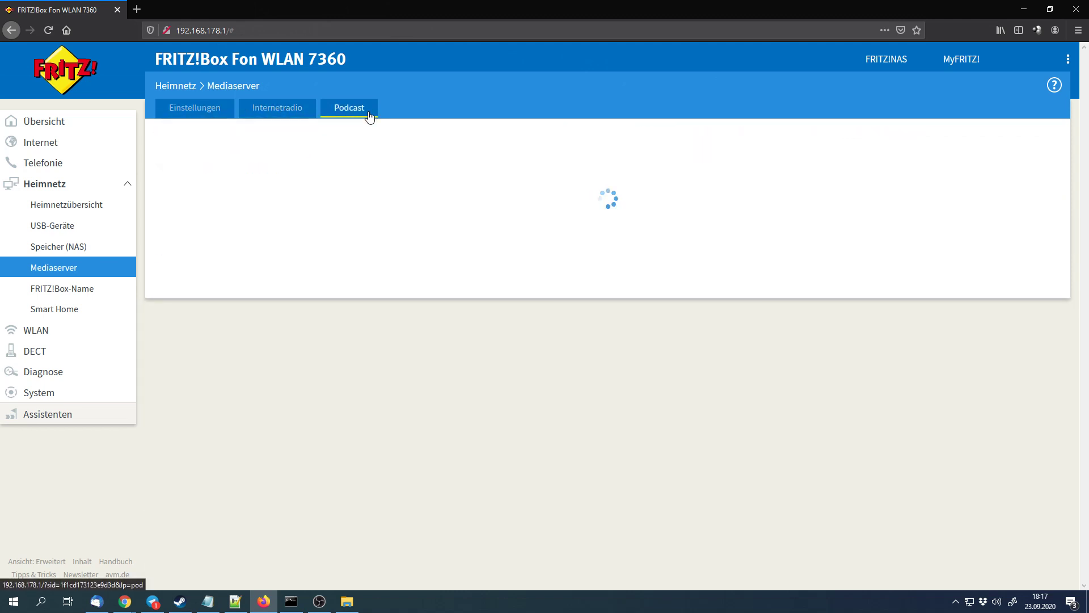
click(225, 109)
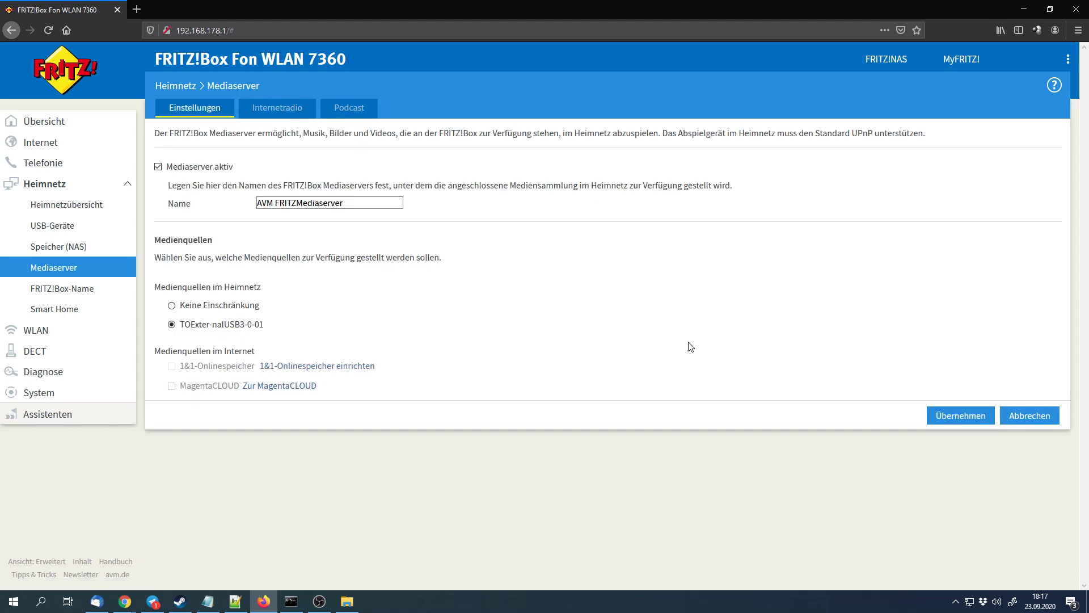